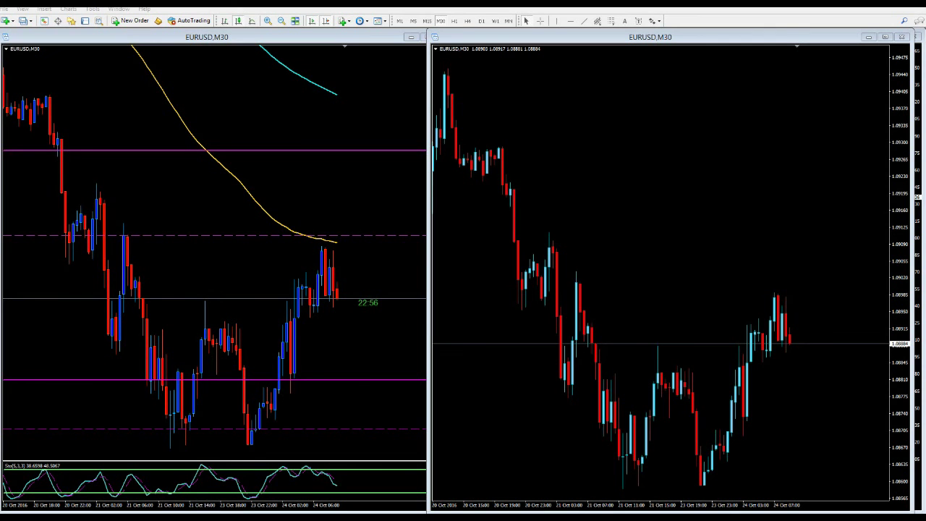
Step: Maximize the right-hand EURUSD M30 chart so it fills the whole workspace
double_click(712, 37)
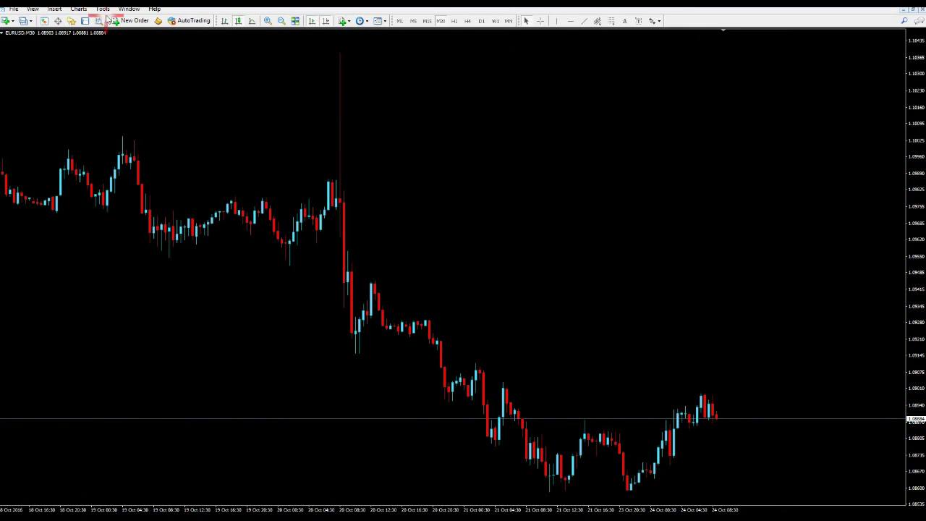
Step: Draw a light-cyan rectangle over the 21–24 Oct lows and resize it to fit the support zone
click(62, 10)
mouse_move(94, 81)
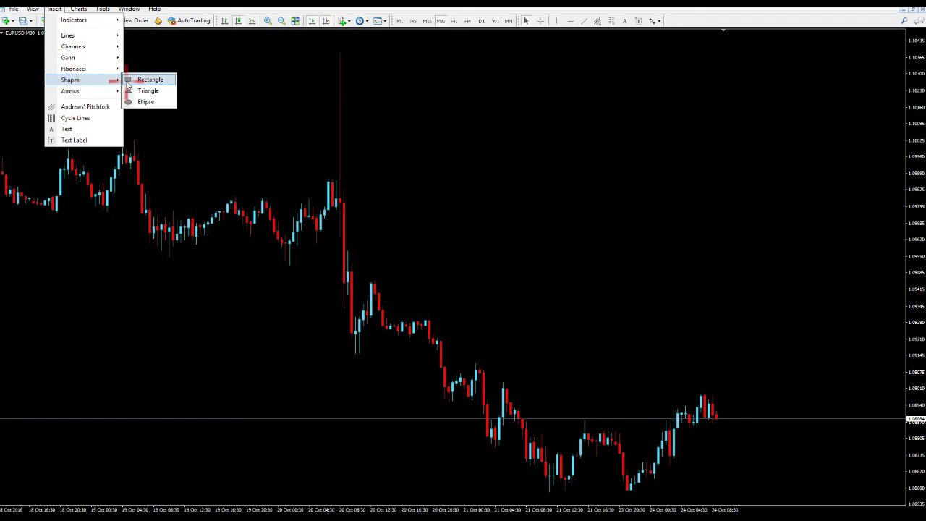
click(127, 84)
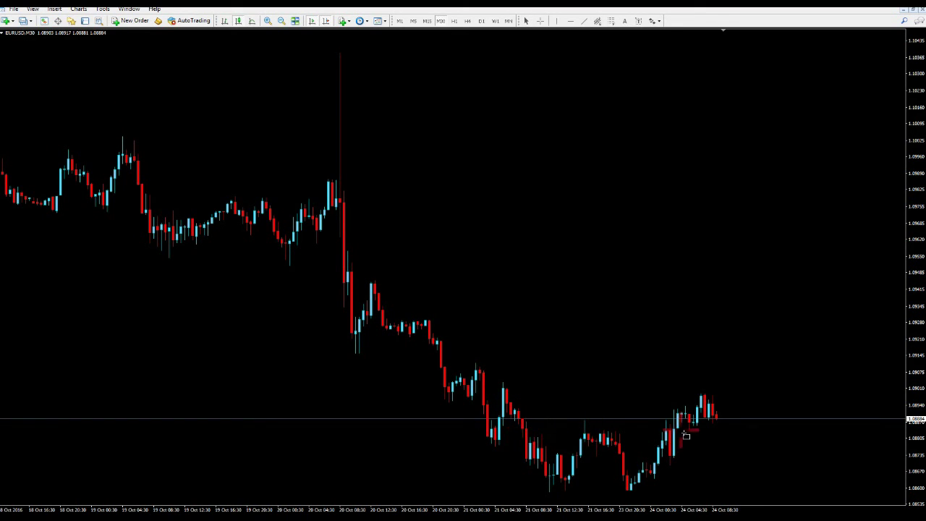
mouse_move(681, 423)
mouse_down()
mouse_move(585, 493)
mouse_move(480, 497)
mouse_up()
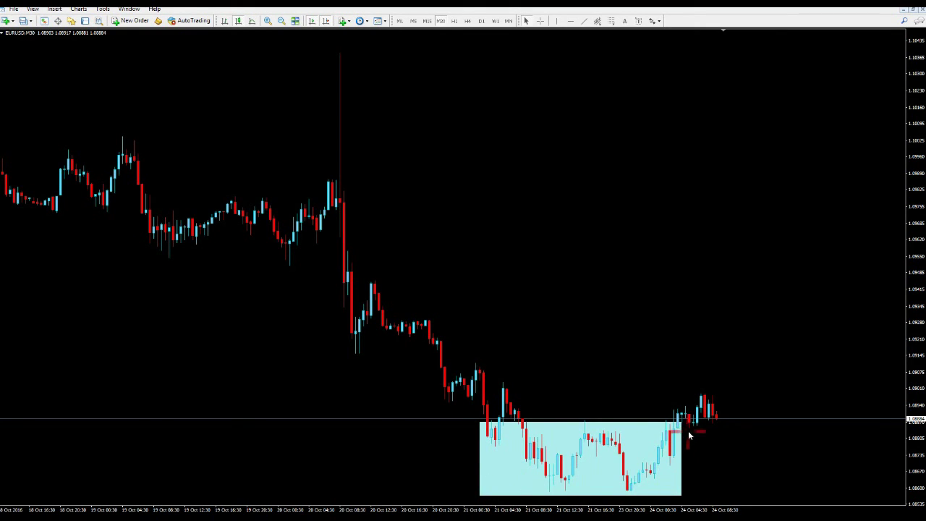
drag(682, 423, 724, 431)
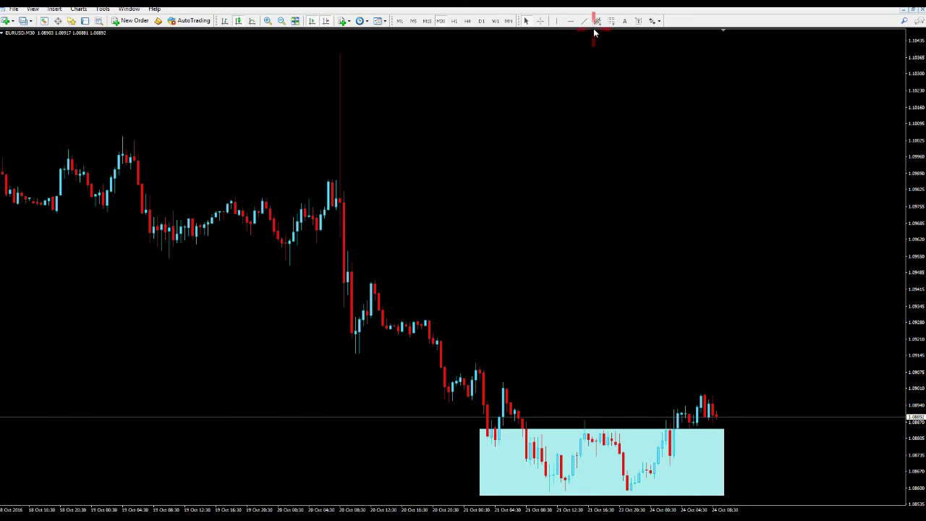
Step: Draw a green rising trendline from the 23 Oct low up past the rectangle's top edge
click(655, 482)
mouse_move(657, 484)
mouse_down()
mouse_move(688, 443)
mouse_move(691, 452)
mouse_up()
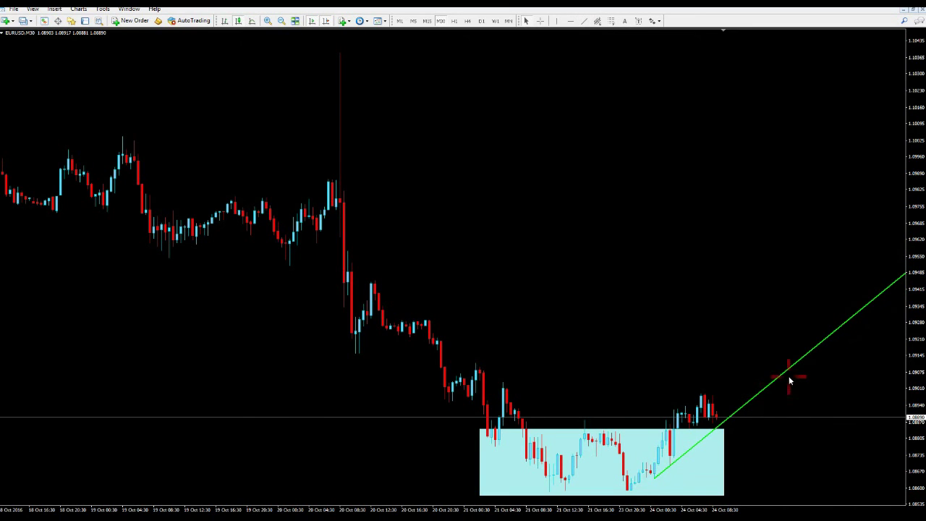
drag(794, 374, 795, 373)
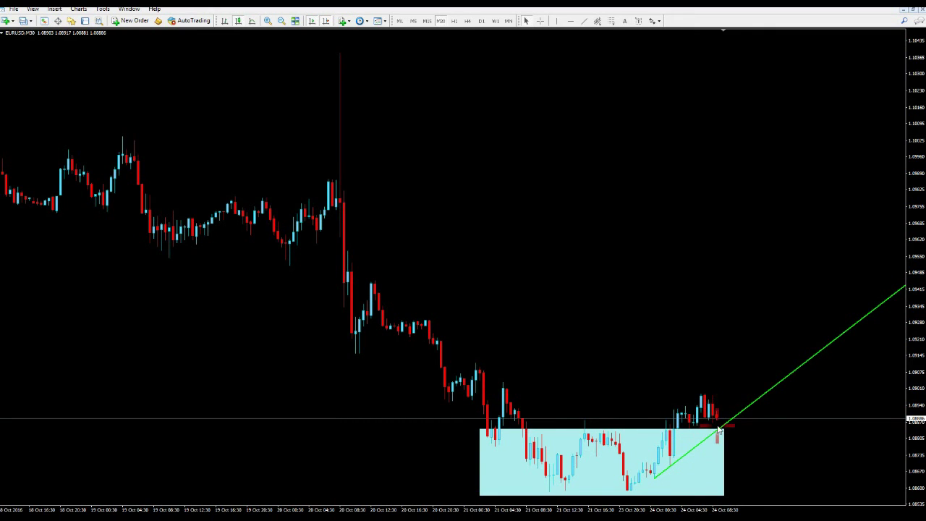
click(914, 13)
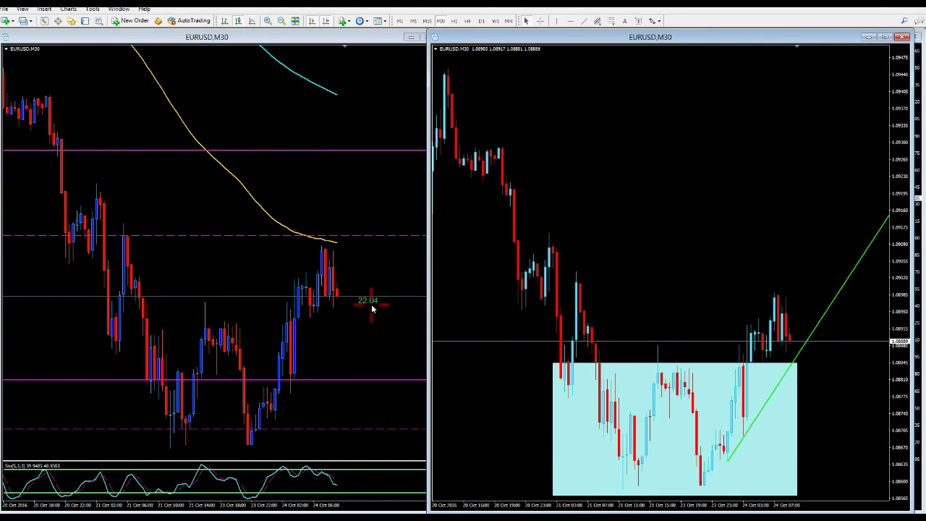
click(413, 20)
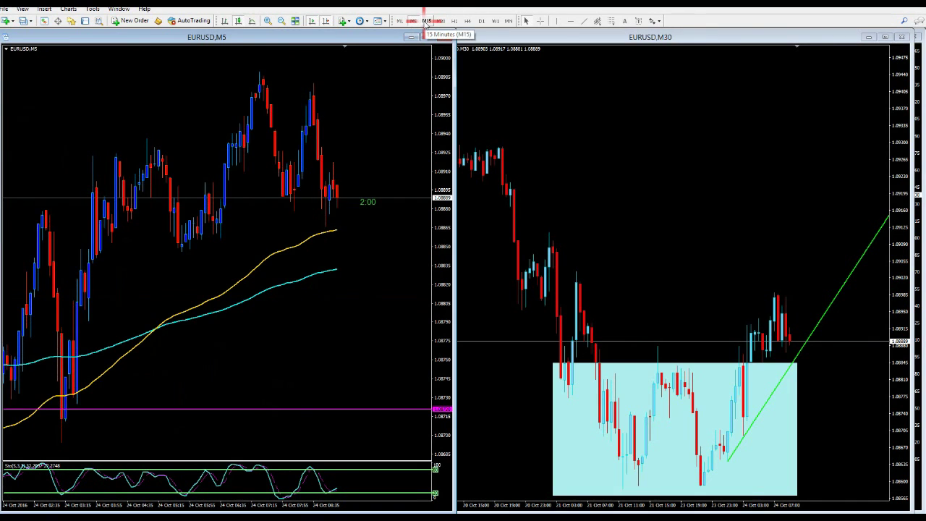
click(426, 21)
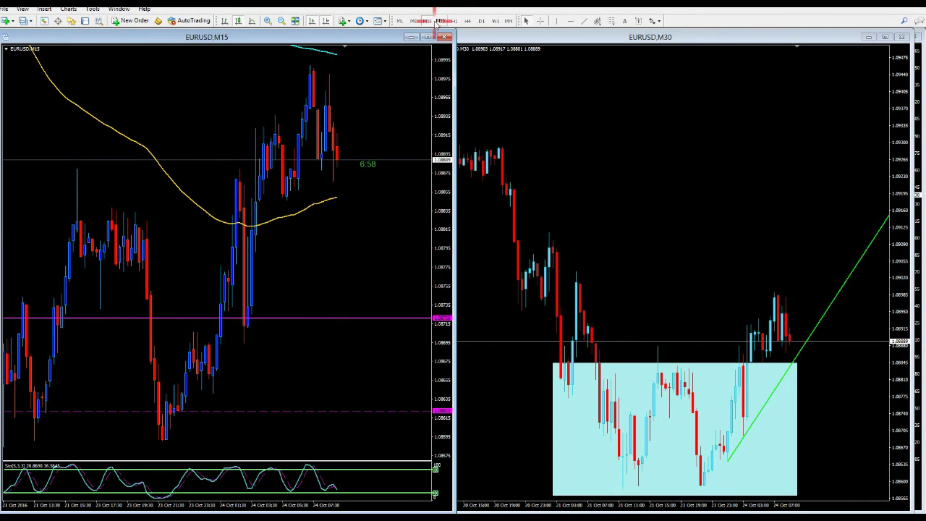
click(440, 21)
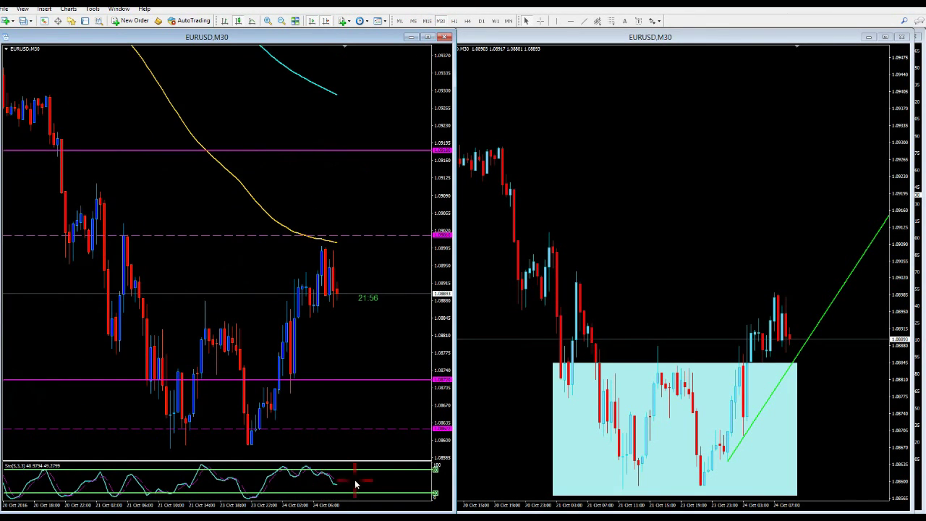
click(453, 20)
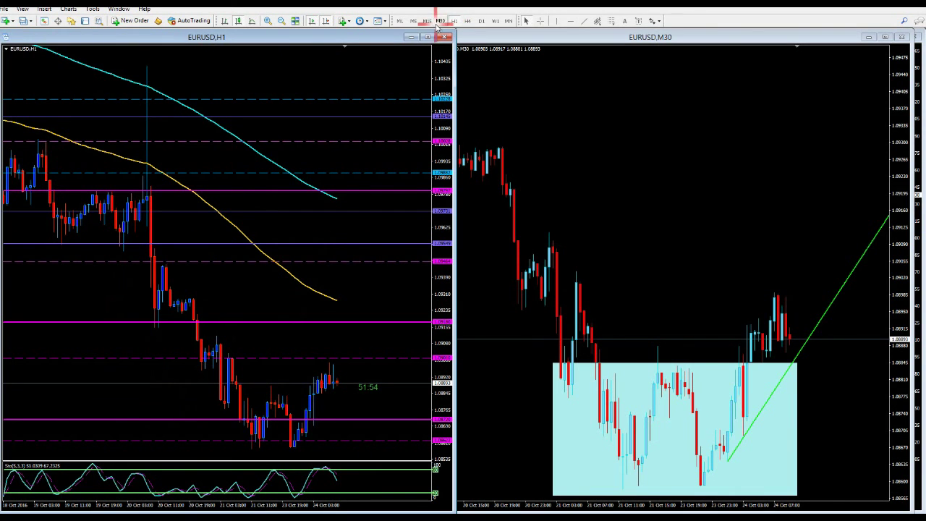
click(412, 20)
double_click(554, 37)
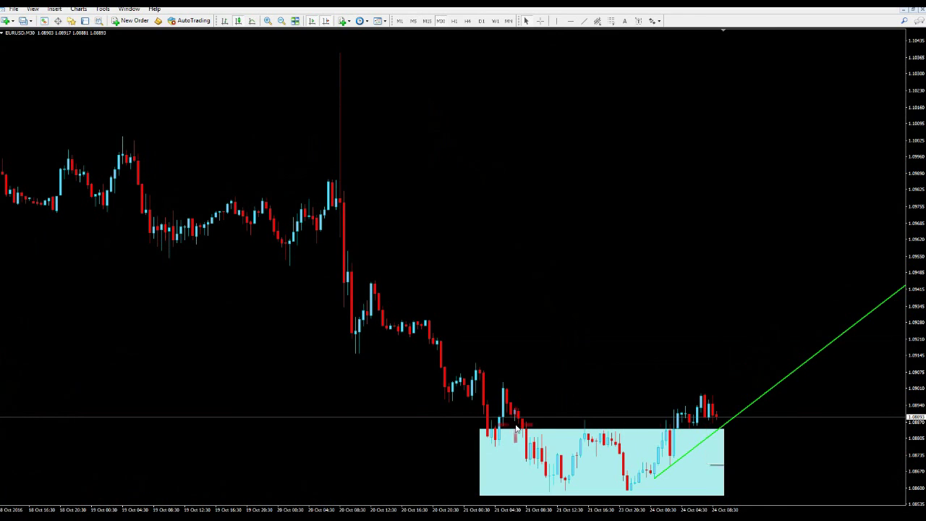
Step: Measure between two chart points with the crosshair, then switch the chart to M30 and M15
middle_click(613, 385)
drag(374, 281, 651, 487)
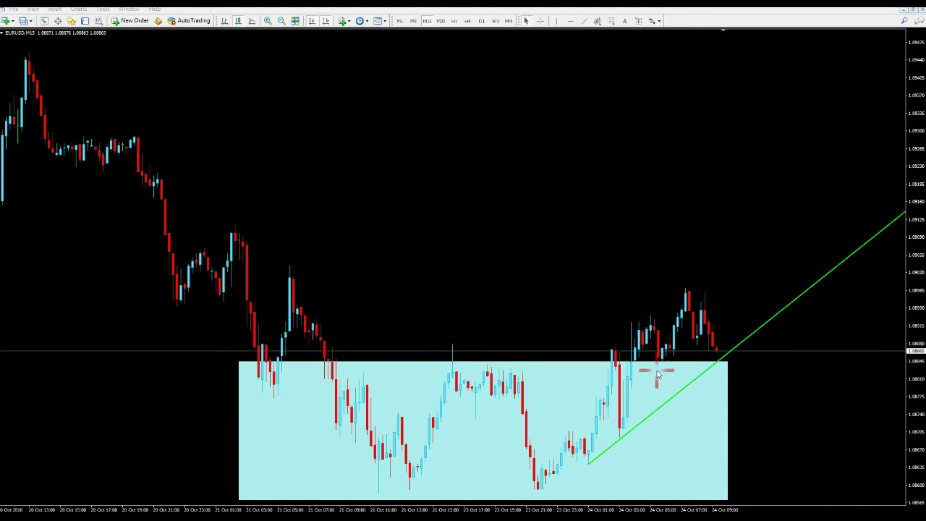
click(438, 22)
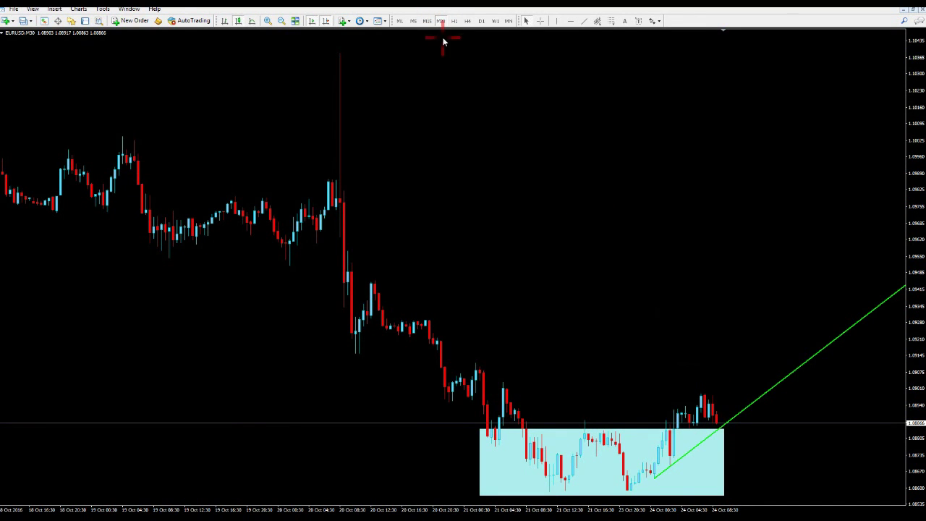
click(427, 21)
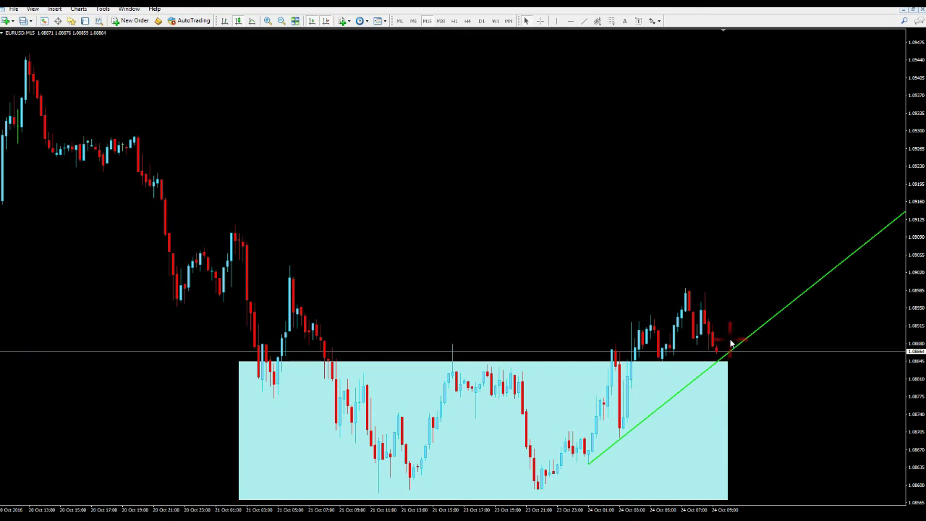
middle_click(736, 332)
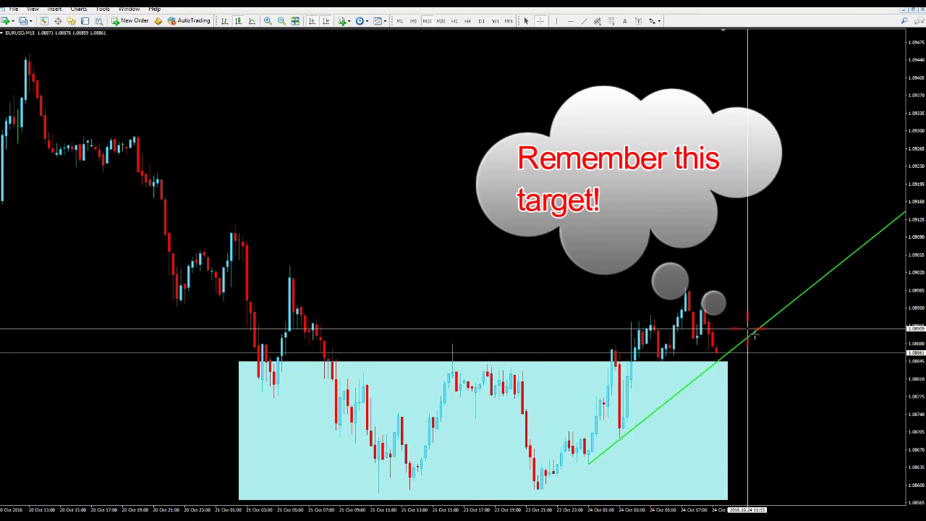
key(Escape)
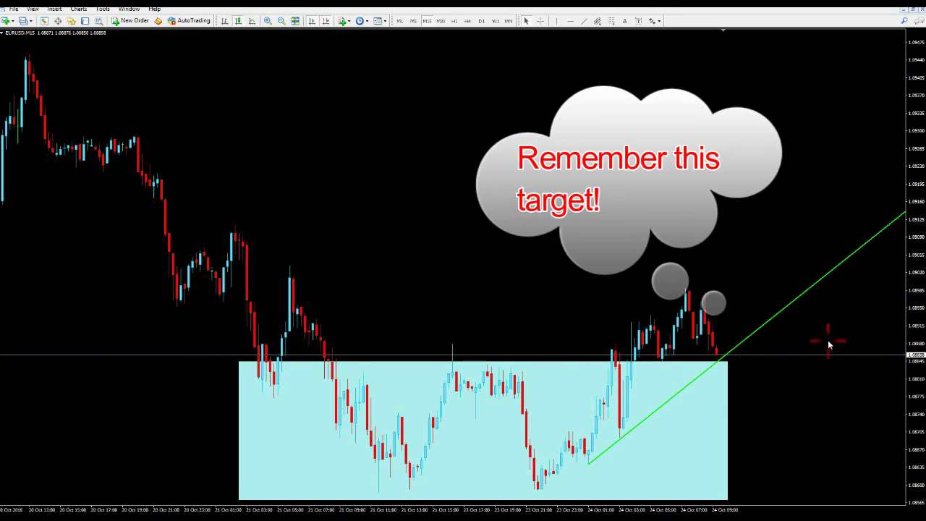
middle_click(740, 332)
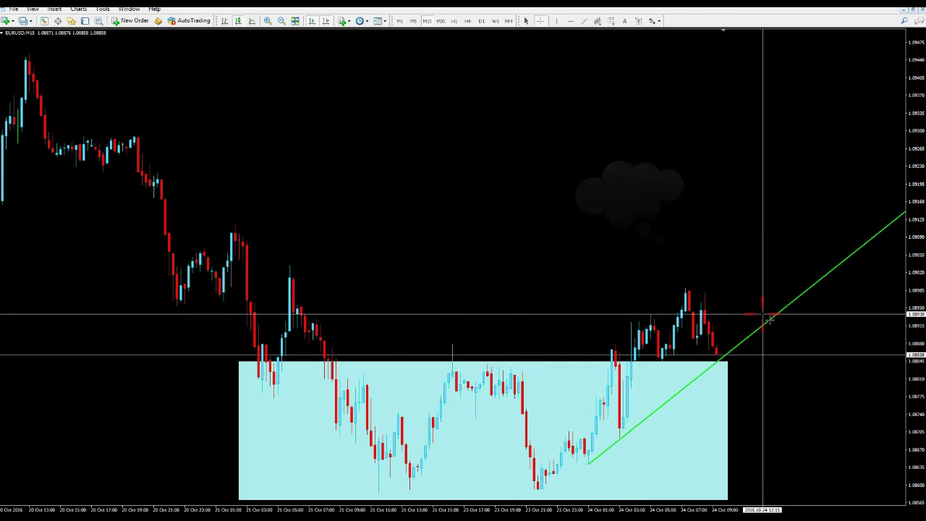
key(Escape)
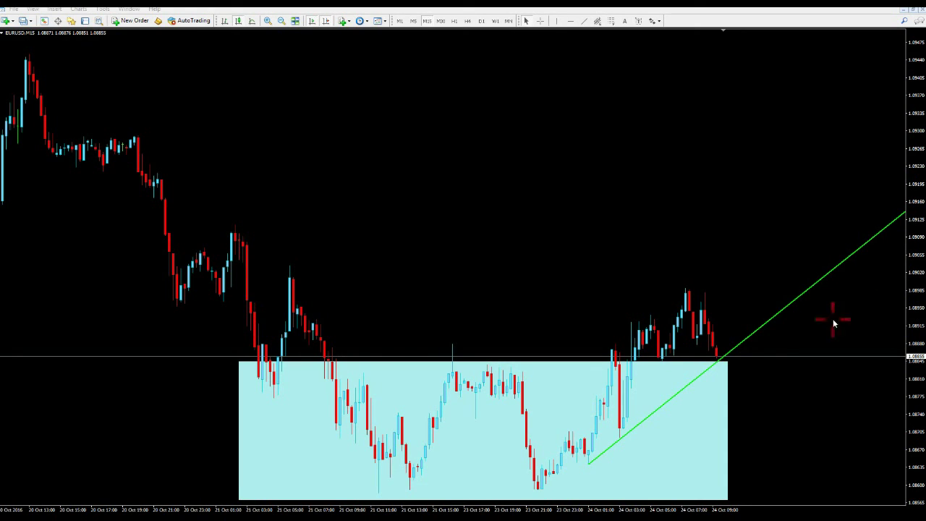
click(719, 360)
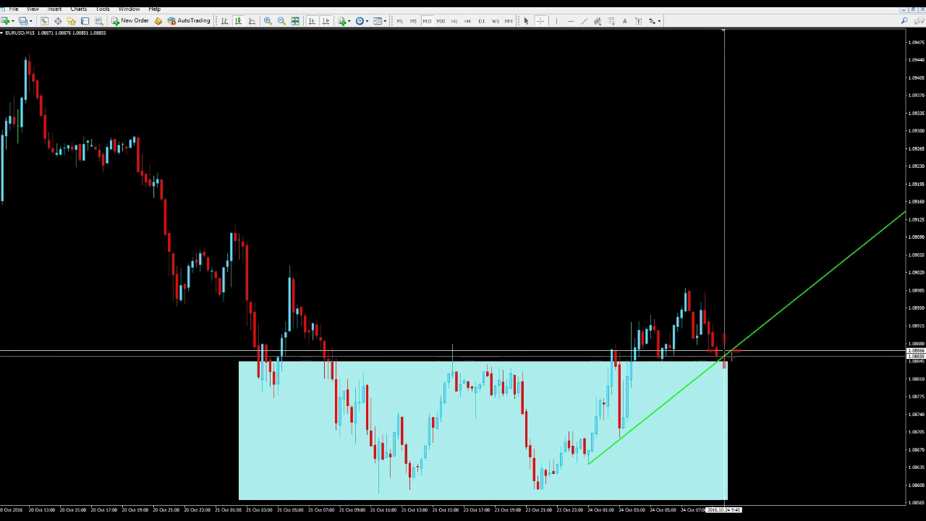
key(Escape)
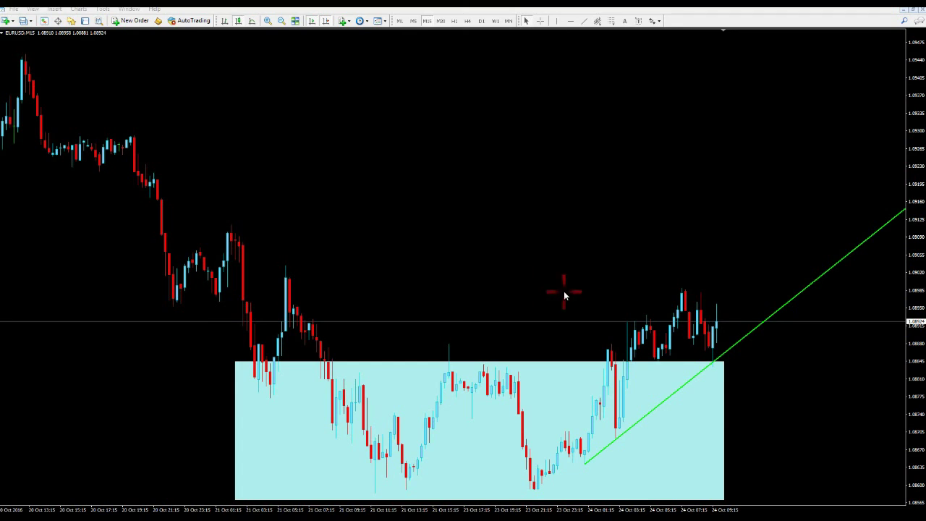
click(601, 175)
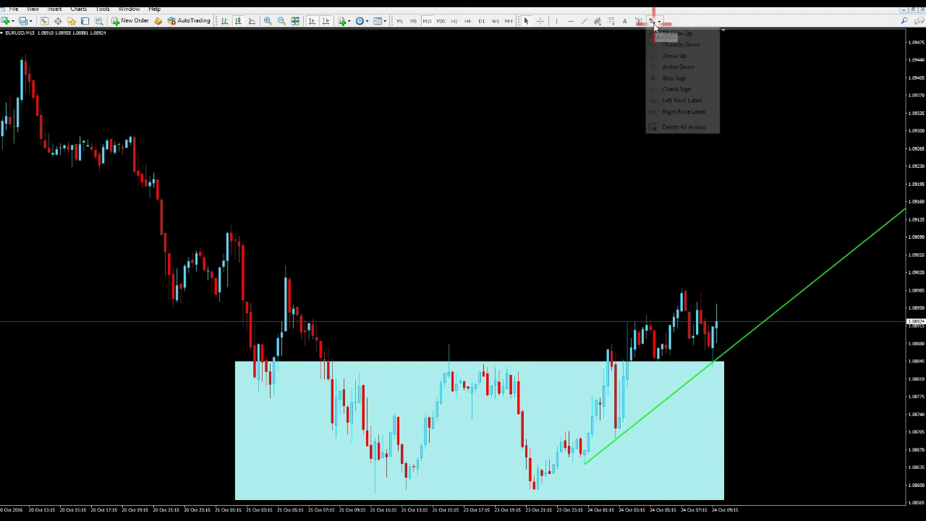
click(413, 21)
middle_click(718, 257)
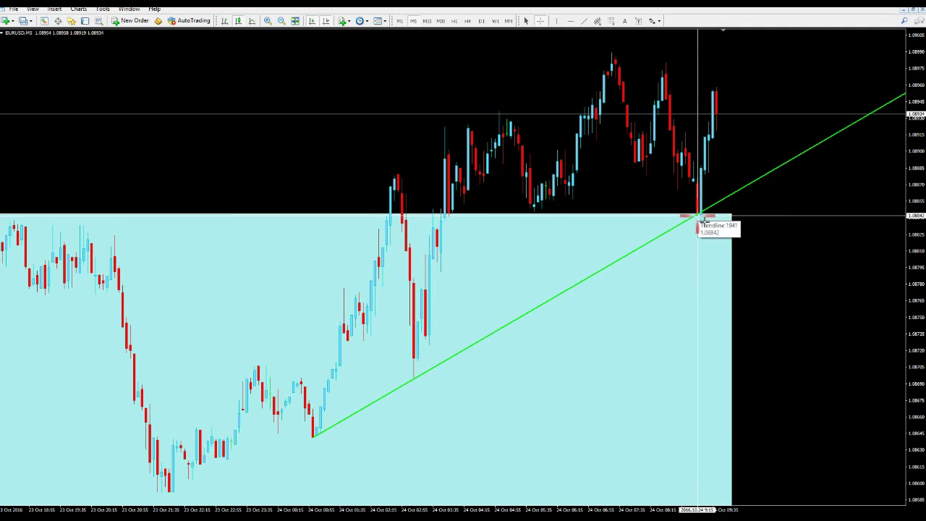
click(700, 217)
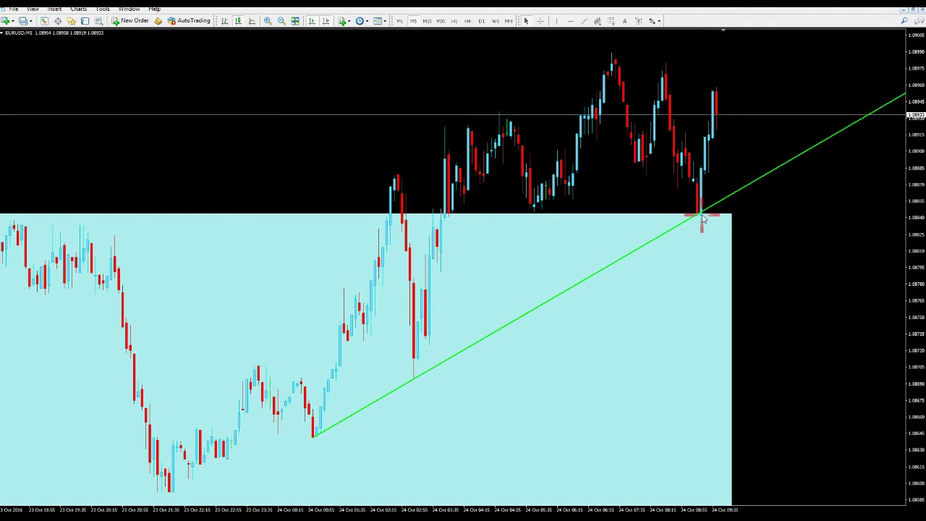
middle_click(704, 230)
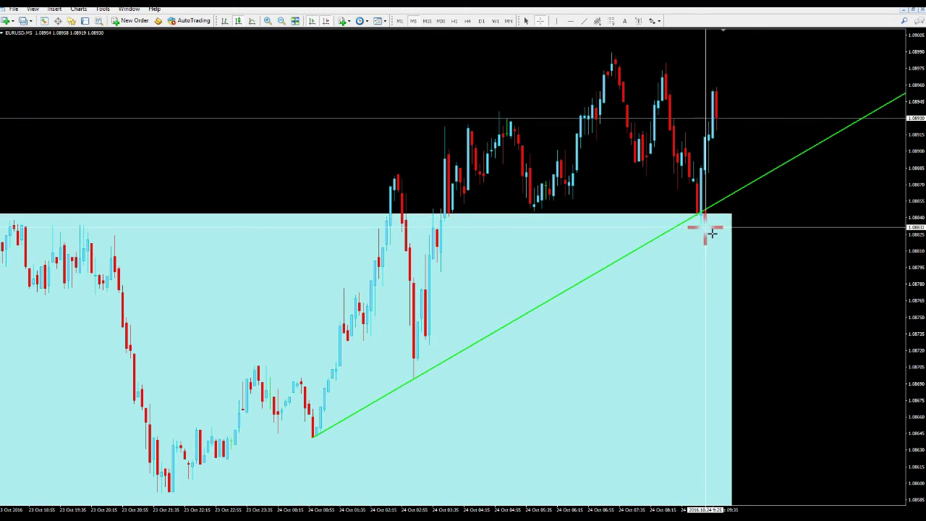
middle_click(713, 159)
click(427, 20)
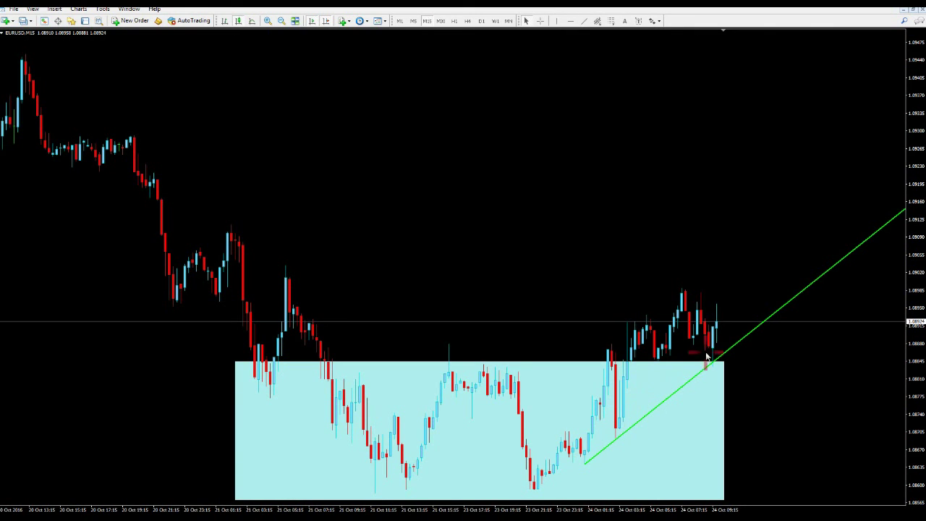
middle_click(726, 338)
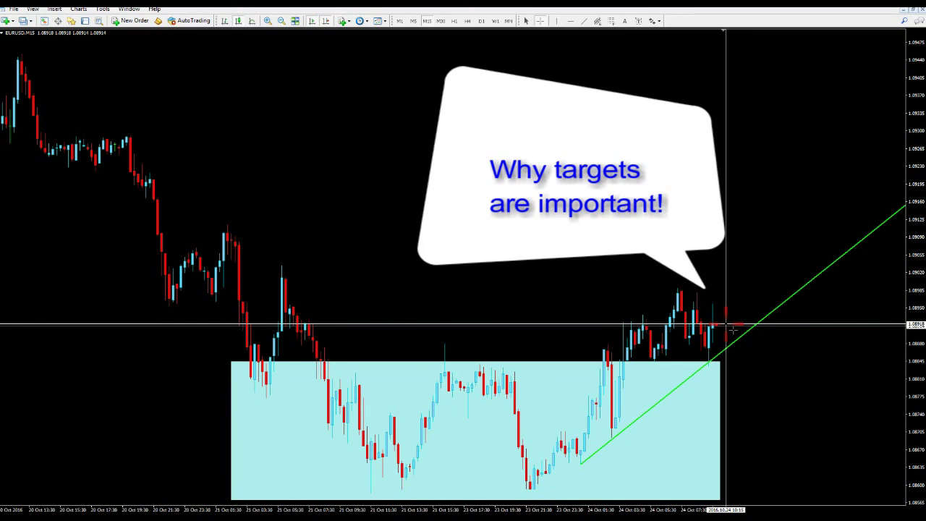
Step: Read date and price with the crosshair, then move the trade-result image to screen centre
click(526, 21)
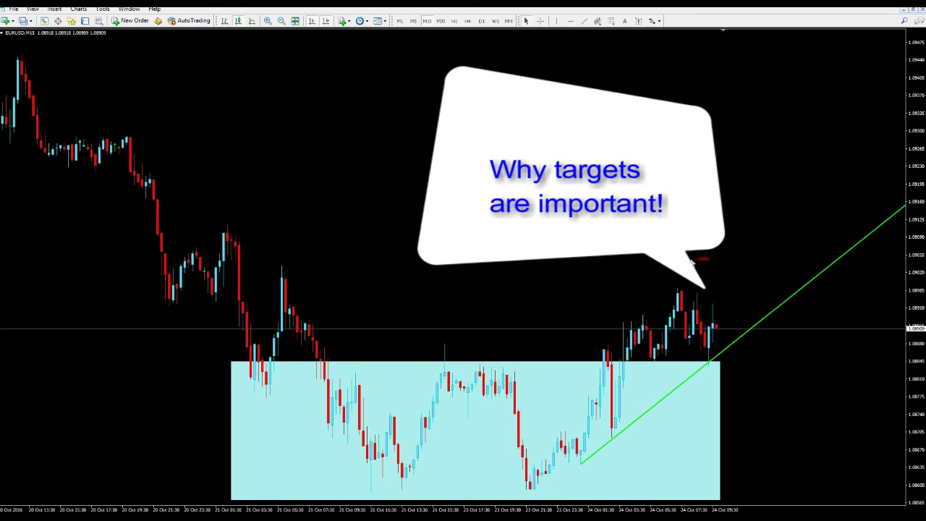
middle_click(729, 327)
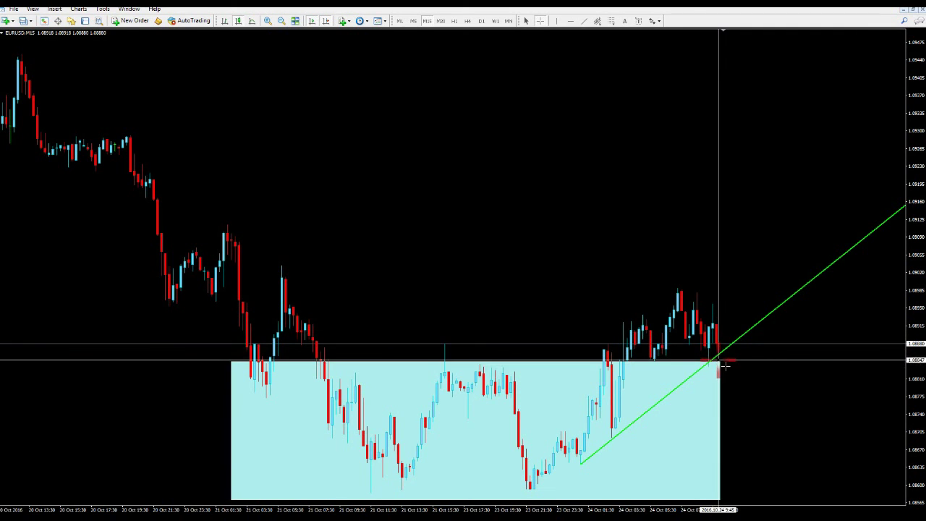
click(822, 331)
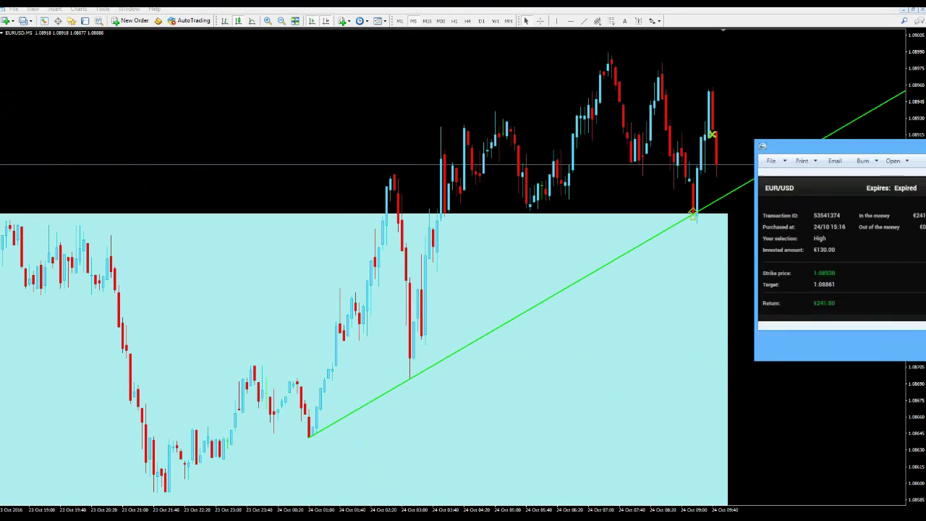
drag(897, 146, 394, 252)
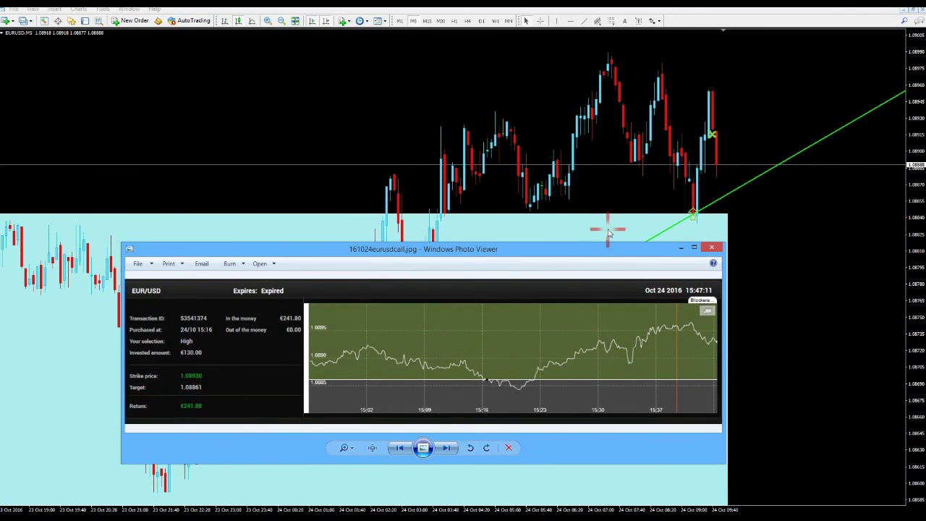
Step: Nudge the trade-result image right, minimize it, and reactivate the EURUSD M5 chart
drag(568, 250, 597, 252)
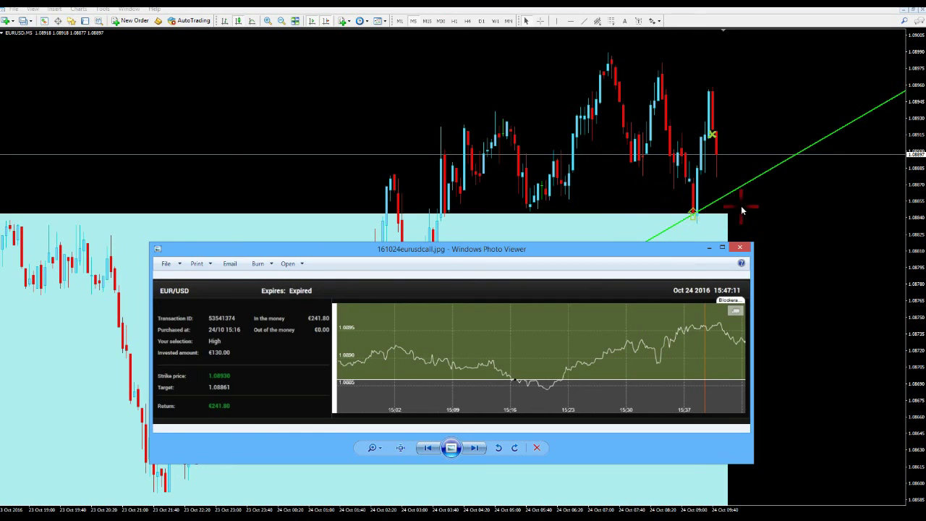
click(684, 240)
middle_click(789, 210)
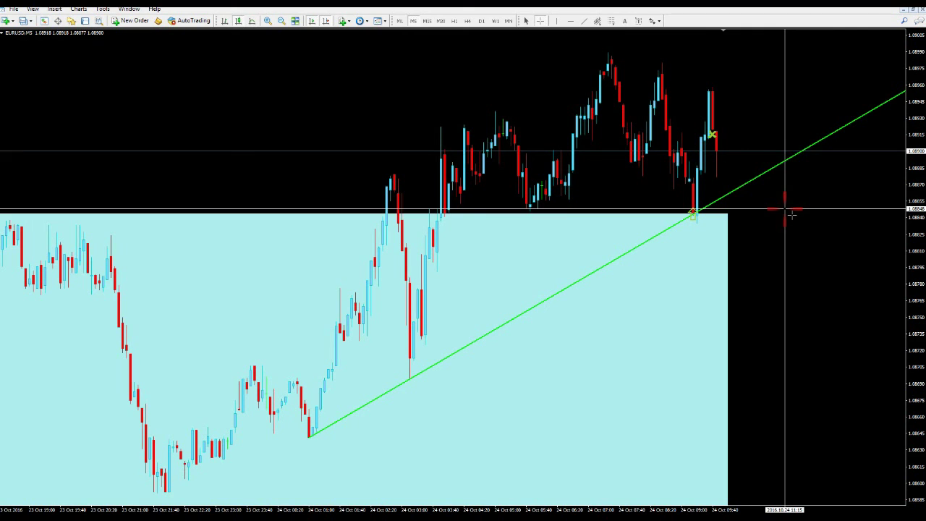
Step: Bring back the 161024eurusdcall.jpg trade result for review, then close it
middle_click(800, 212)
key(alt+Tab)
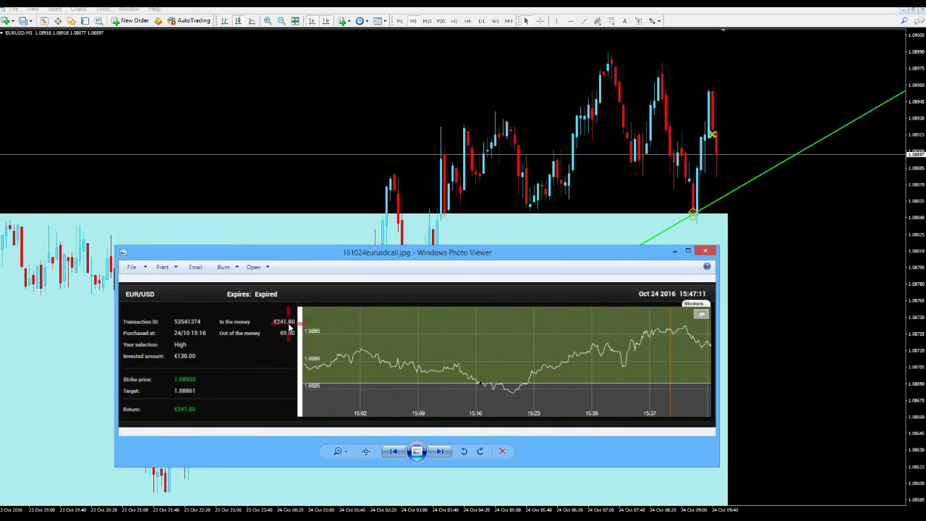
click(707, 253)
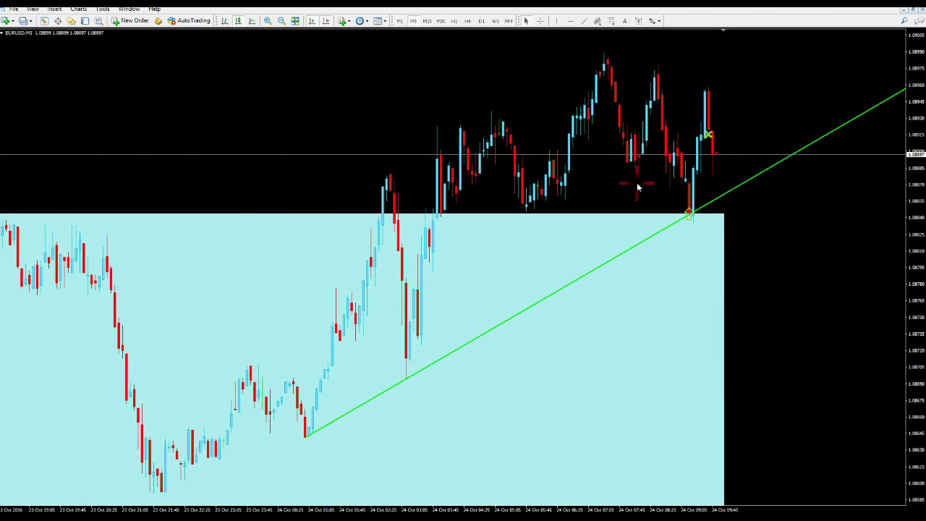
Step: Draw a descending green trendline from the top peak across the lower highs
click(584, 20)
drag(604, 52, 733, 94)
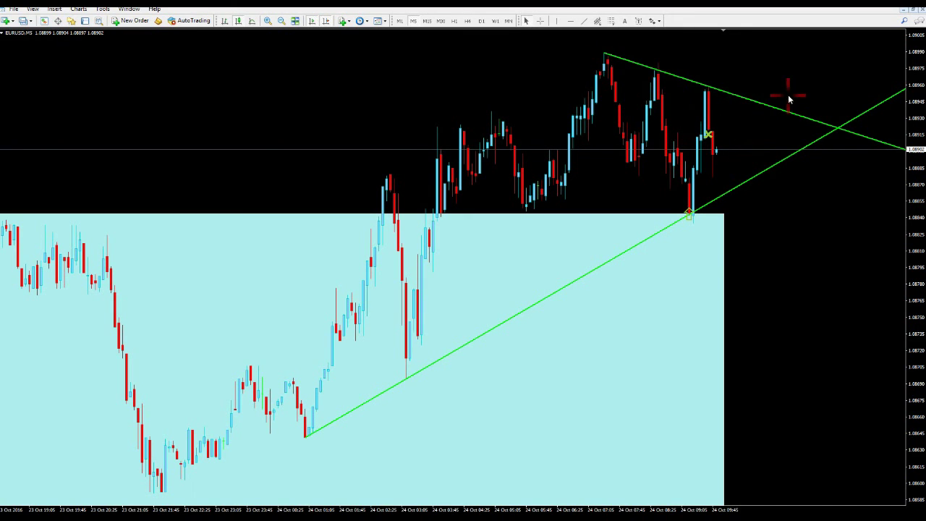
middle_click(732, 135)
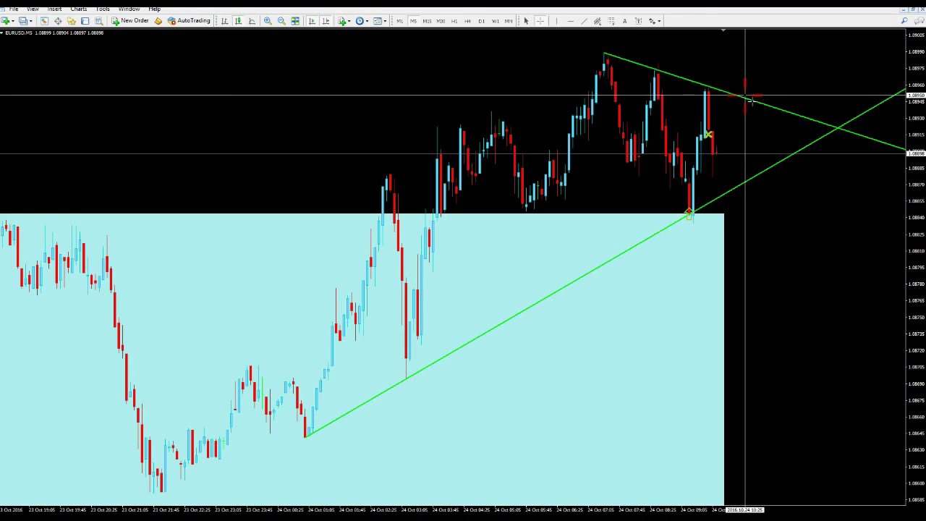
Step: Check the zone's level with the crosshair and extend the cyan zone past the latest candles
middle_click(753, 49)
middle_click(728, 201)
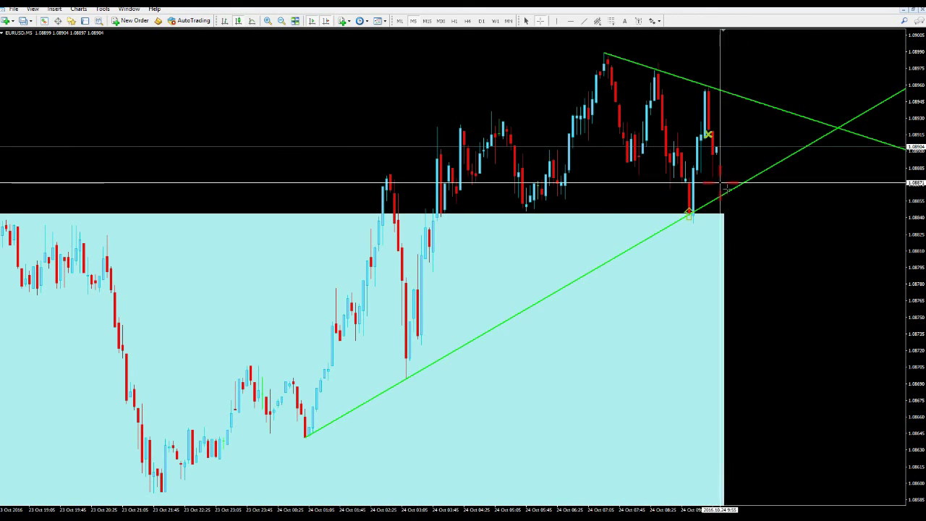
middle_click(768, 214)
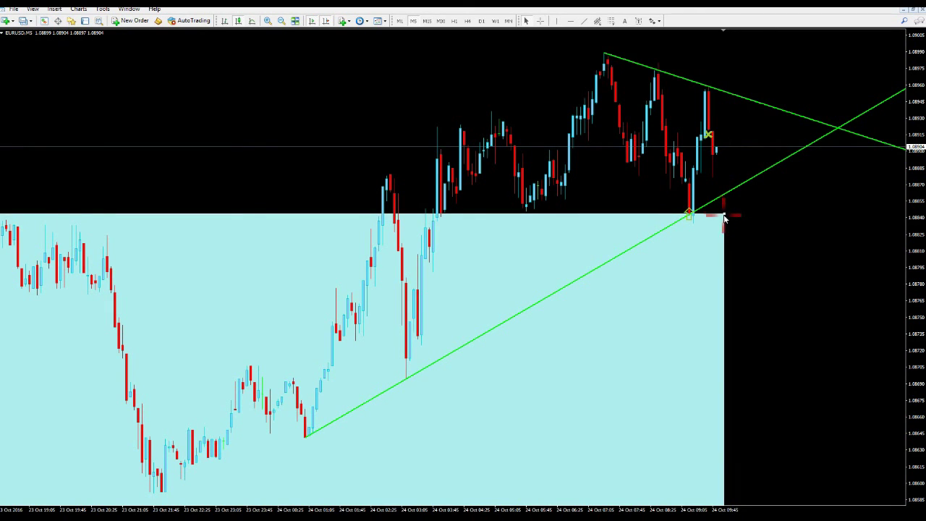
drag(723, 217, 865, 217)
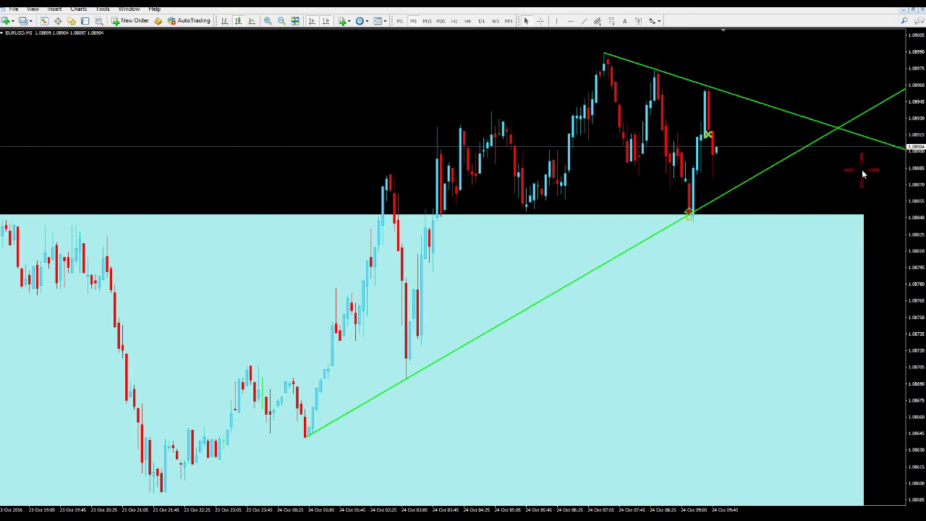
scroll(875, 142, up, 1)
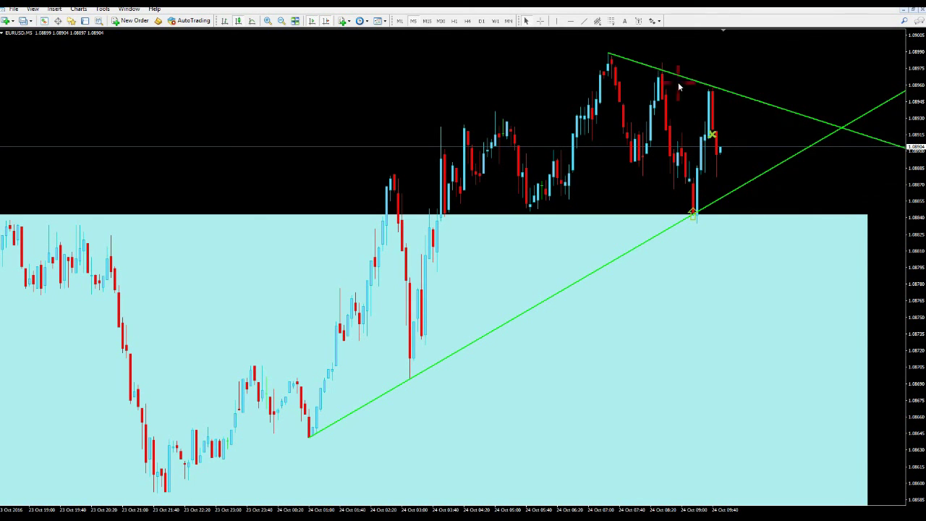
click(427, 21)
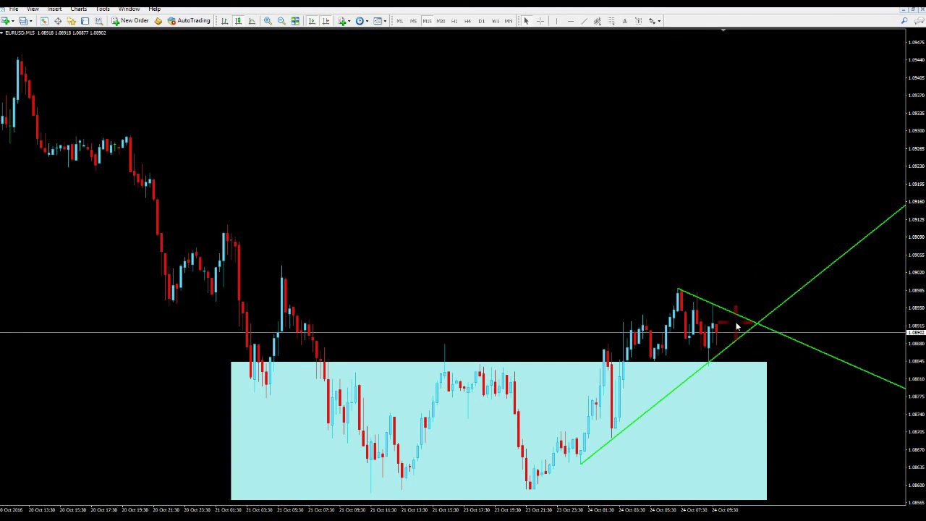
click(414, 21)
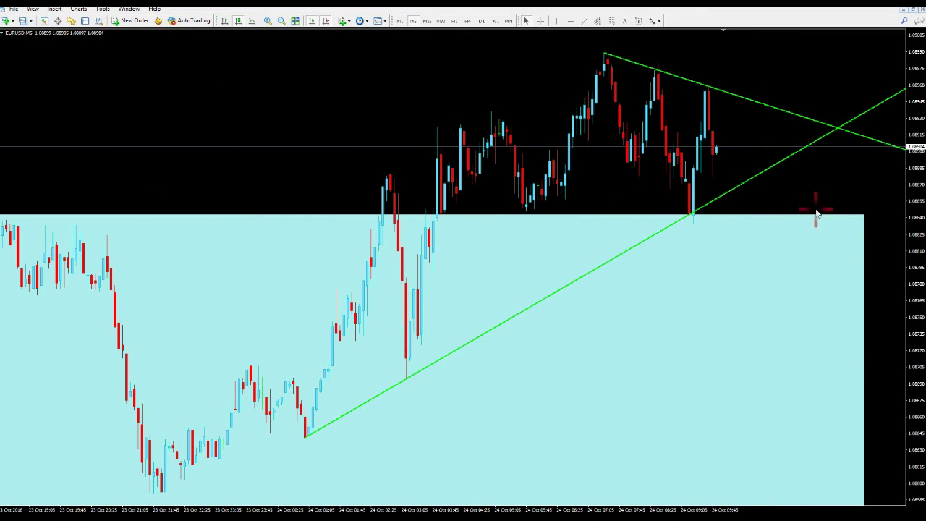
click(54, 8)
mouse_move(85, 85)
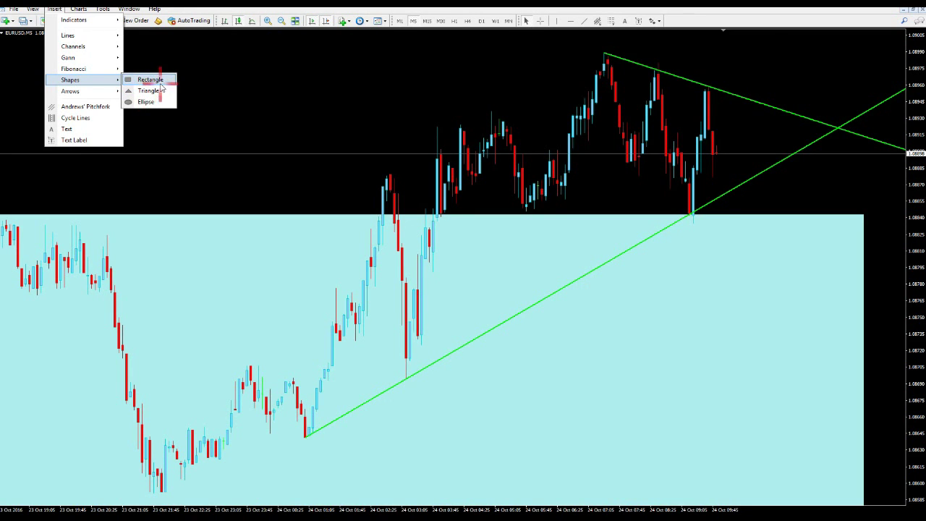
click(177, 90)
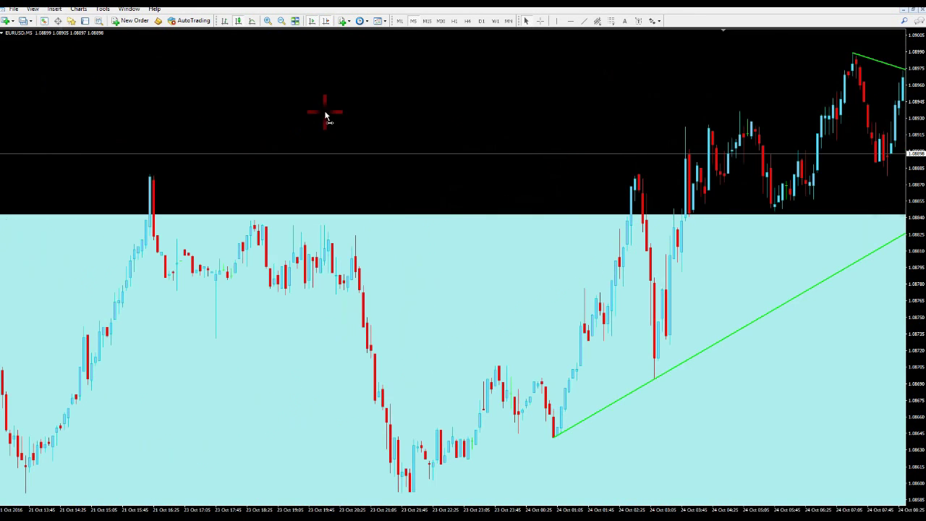
scroll(765, 244, down, 5)
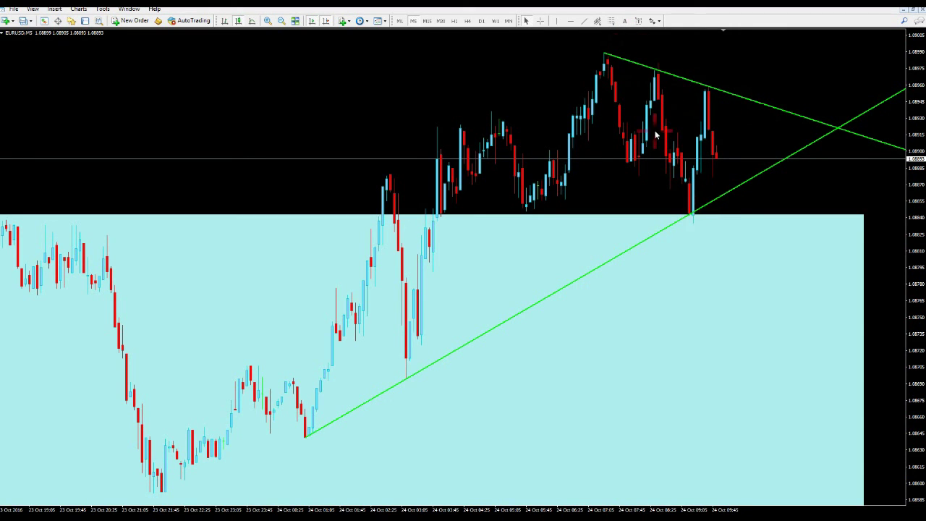
Step: Draw a blue triangle from the top peak to the low, with its third corner at the trendlines' crossing
click(51, 10)
mouse_move(114, 80)
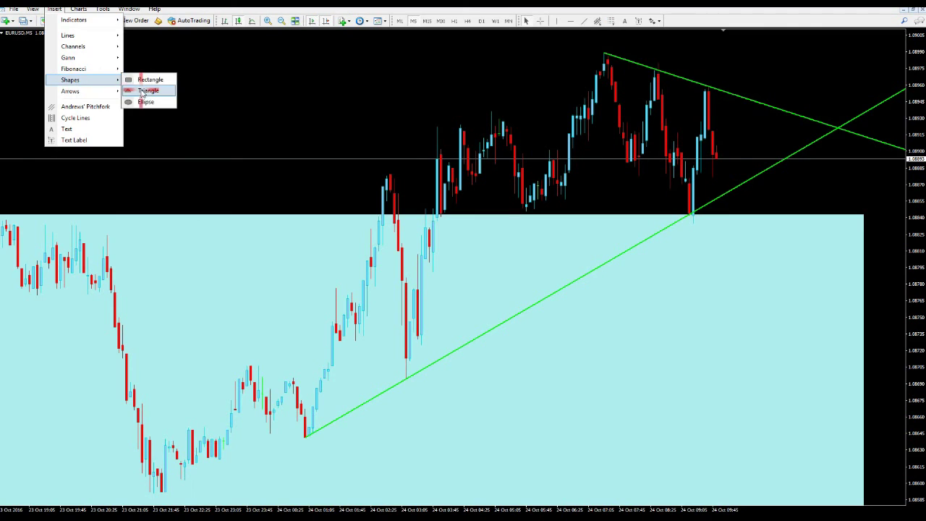
click(143, 92)
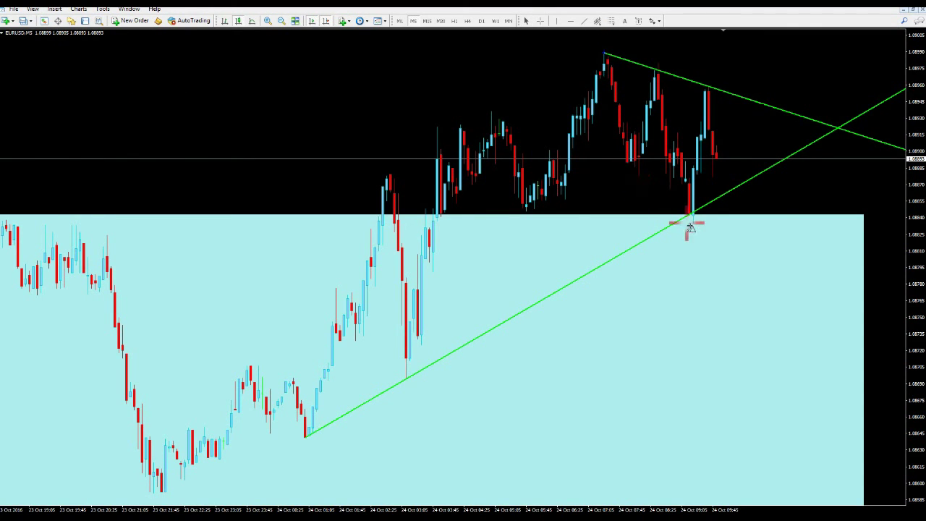
click(709, 88)
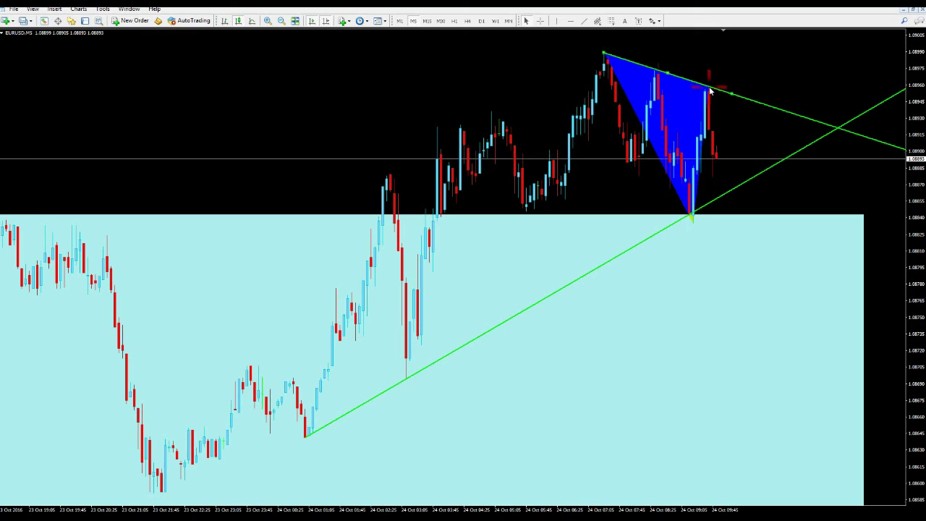
scroll(709, 91, up, 2)
scroll(710, 91, down, 2)
drag(712, 90, 840, 130)
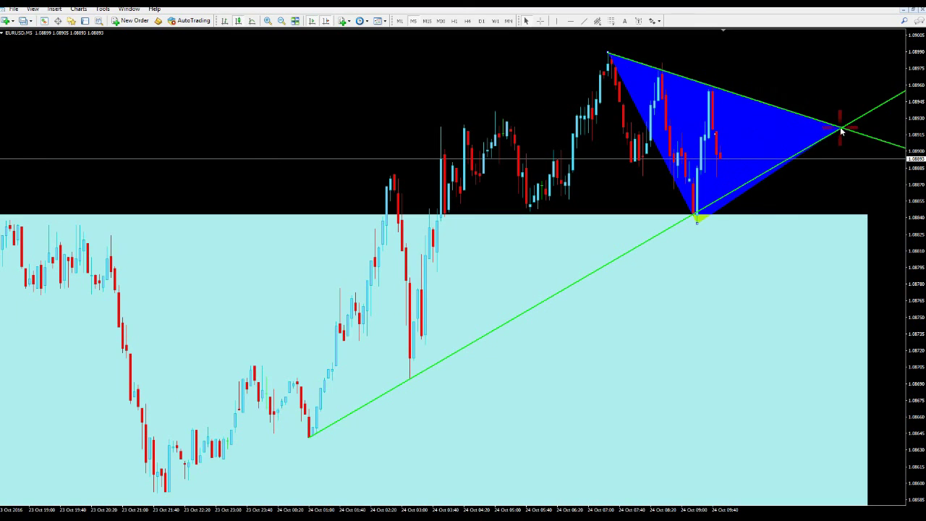
drag(696, 215, 694, 217)
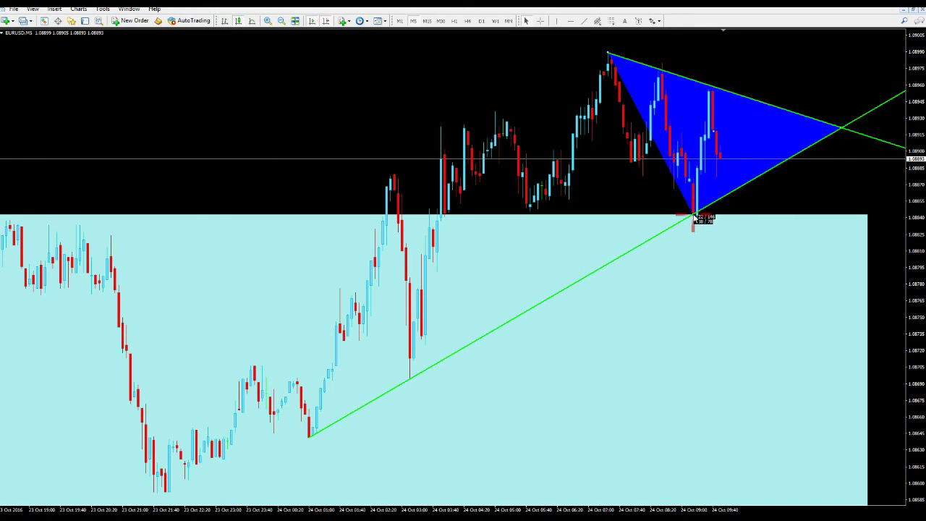